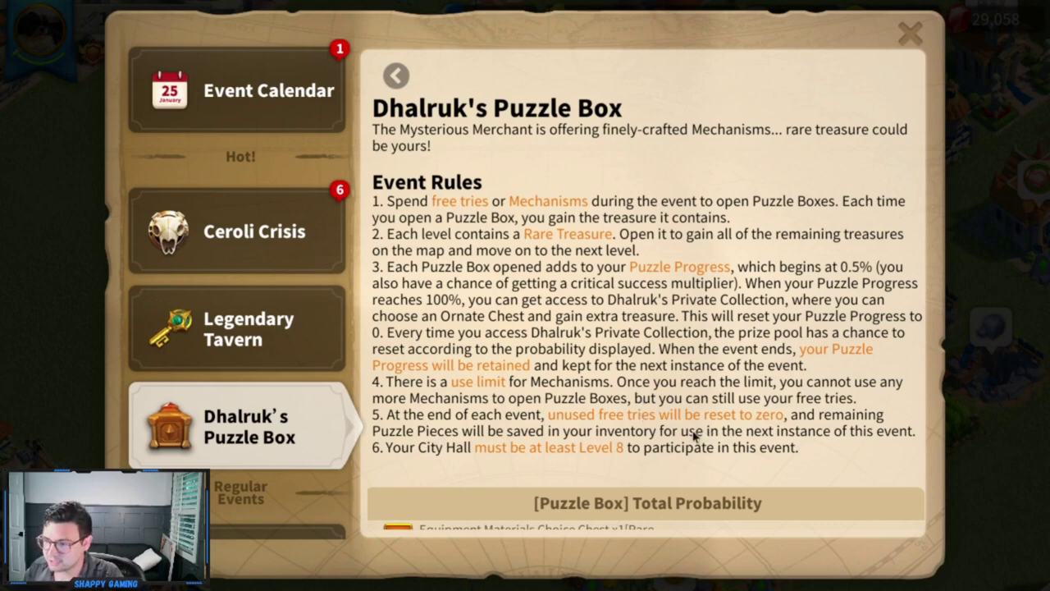
- Examine the reward probabilities for the Puzzle Box and Dhalruk's Private Collection in the event rules
{"action": "scroll", "coordinate": [693, 437], "scroll_direction": "down", "scroll_amount": 10}
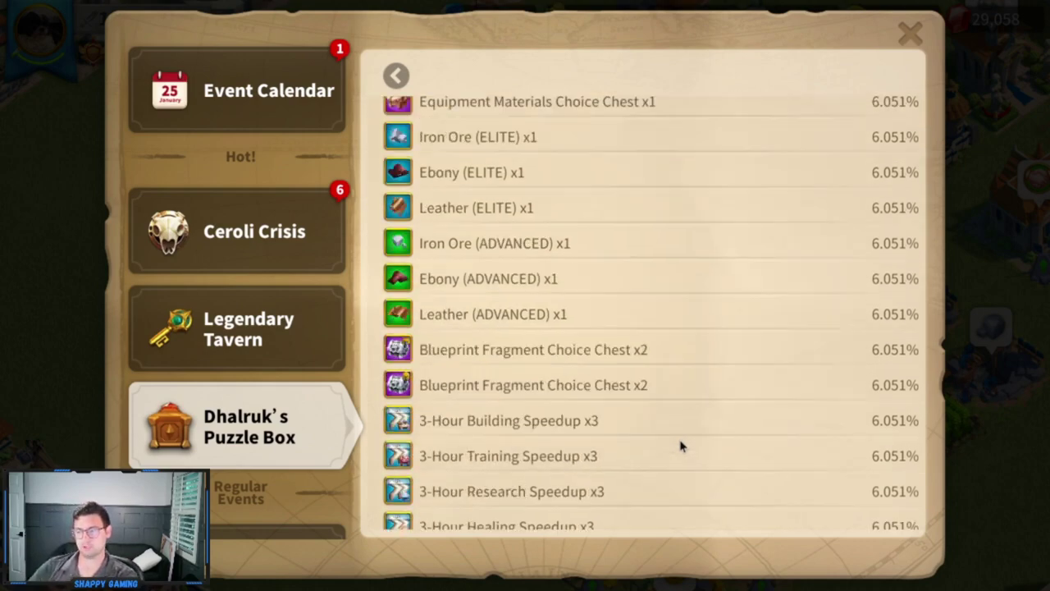
{"action": "scroll", "coordinate": [681, 446], "scroll_direction": "down", "scroll_amount": 8}
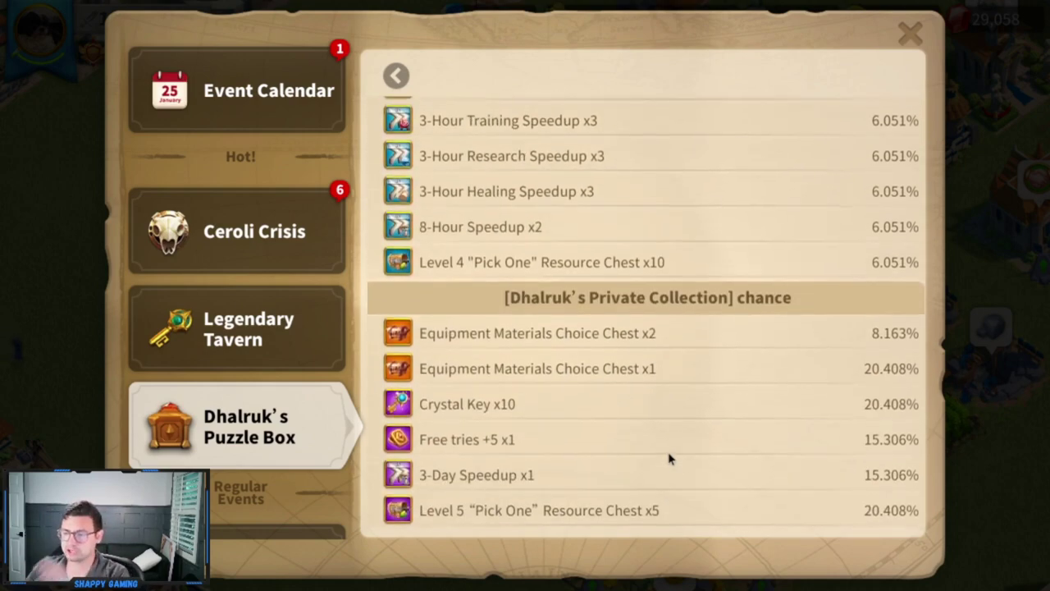
{"action": "scroll", "coordinate": [698, 304], "scroll_direction": "up", "scroll_amount": 5}
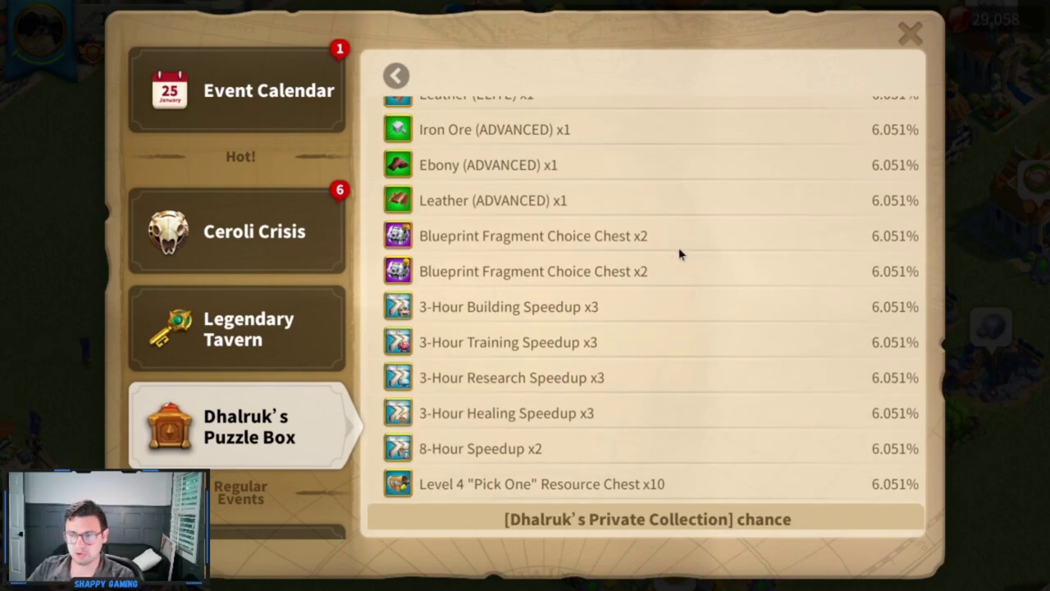
{"action": "scroll", "coordinate": [664, 242], "scroll_direction": "up", "scroll_amount": 4}
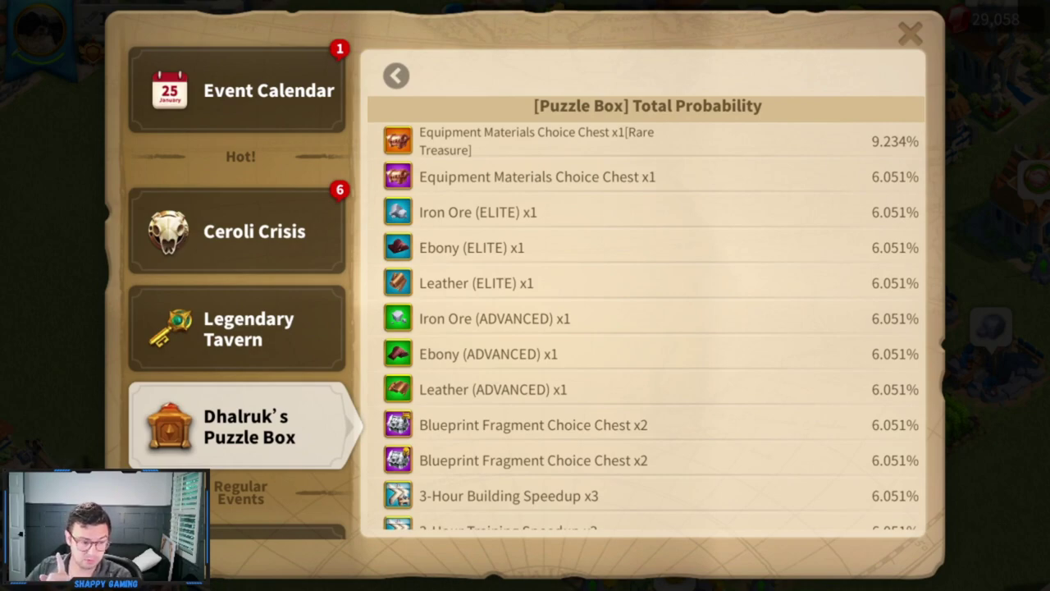
- Switch to the Dahlruk's Puzzle Box spreadsheet in Google Sheets and review which rewards the Conclusion column rates as worth it
{"action": "key", "text": "alt+Tab"}
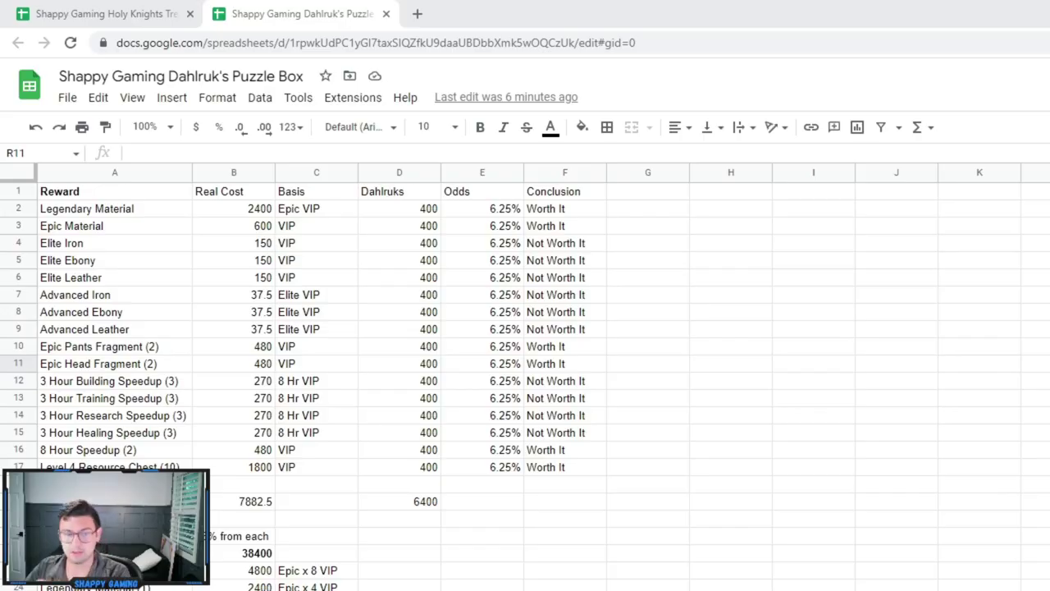
{"action": "scroll", "coordinate": [585, 489], "scroll_direction": "down", "scroll_amount": 2}
{"action": "scroll", "coordinate": [610, 504], "scroll_direction": "up", "scroll_amount": 2}
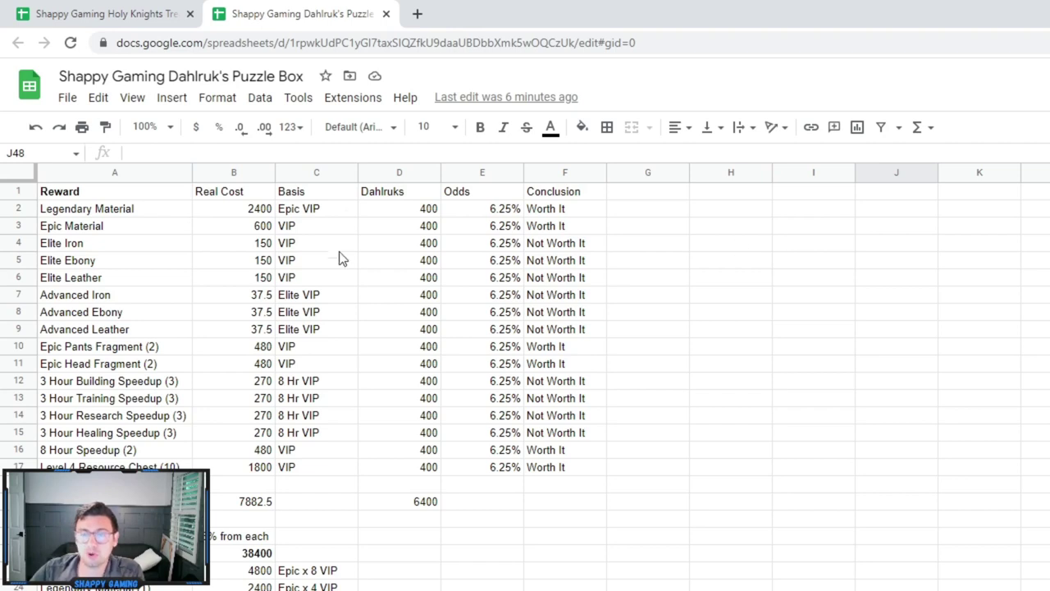
{"action": "left_click", "coordinate": [561, 248]}
{"action": "left_click", "coordinate": [564, 293]}
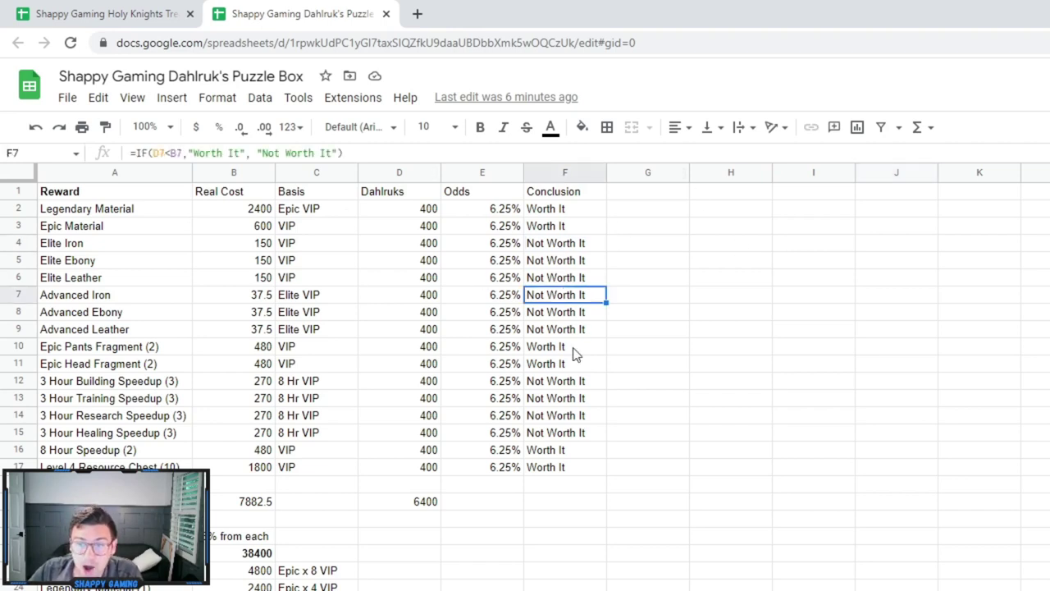
{"action": "left_click", "coordinate": [576, 384]}
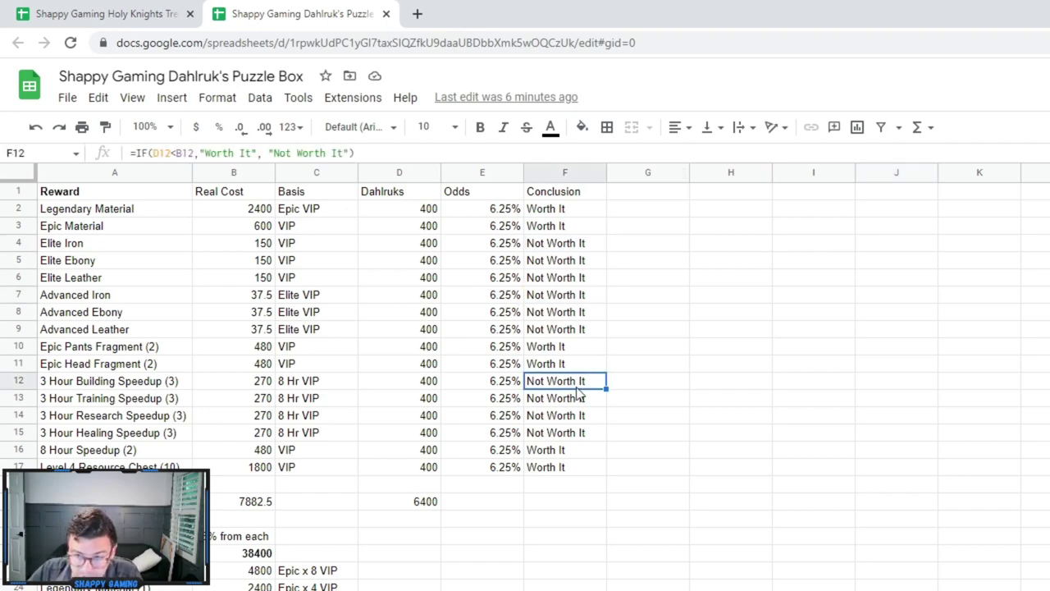
- Compare the Real Cost and Dahlruks values for Legendary Material and the epic pants and head fragments
{"action": "left_click", "coordinate": [119, 211]}
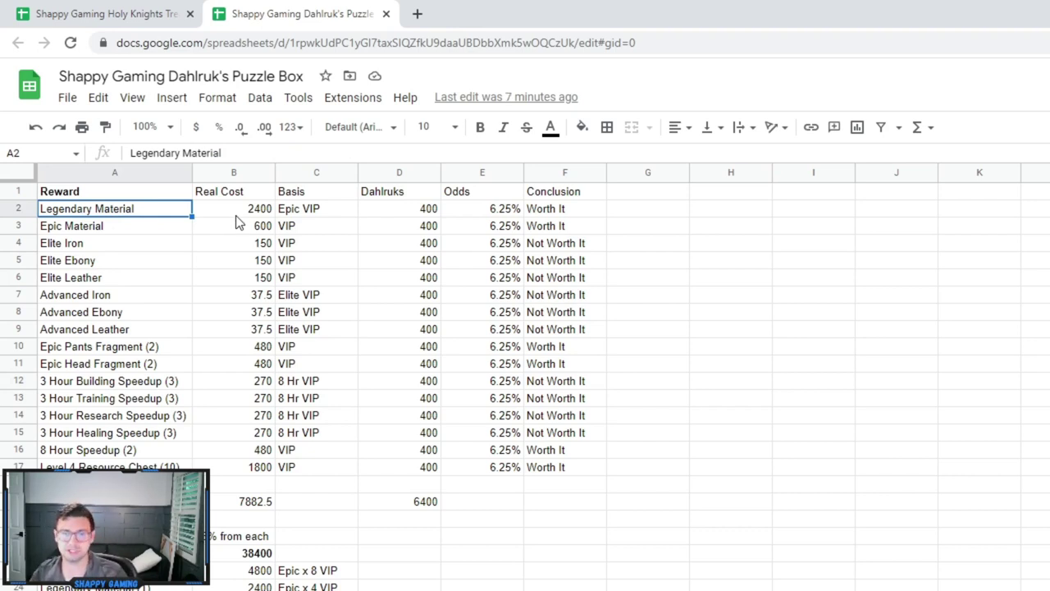
{"action": "left_click", "coordinate": [261, 209]}
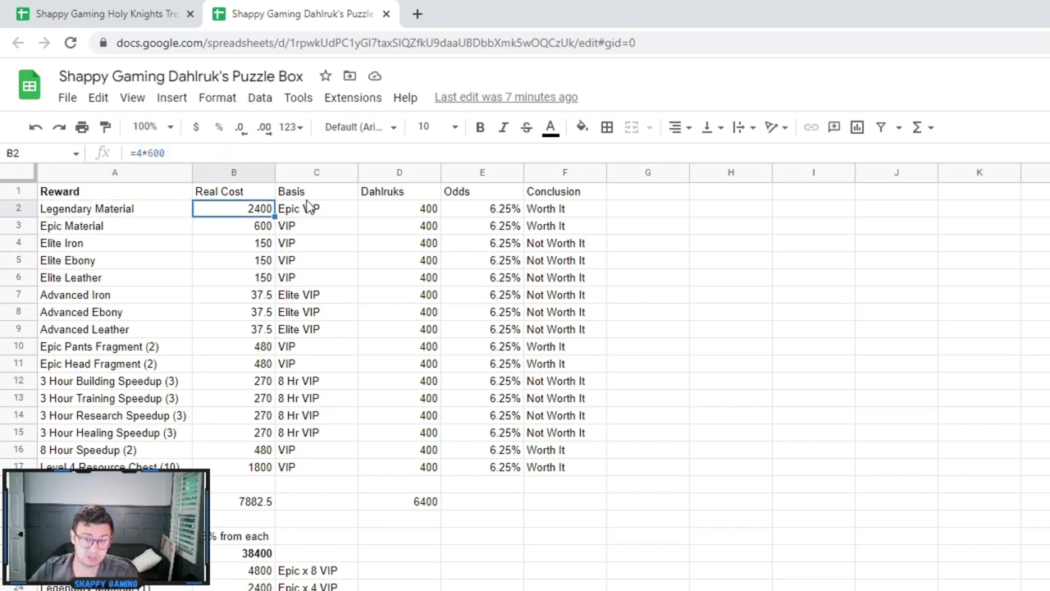
{"action": "left_click", "coordinate": [382, 212]}
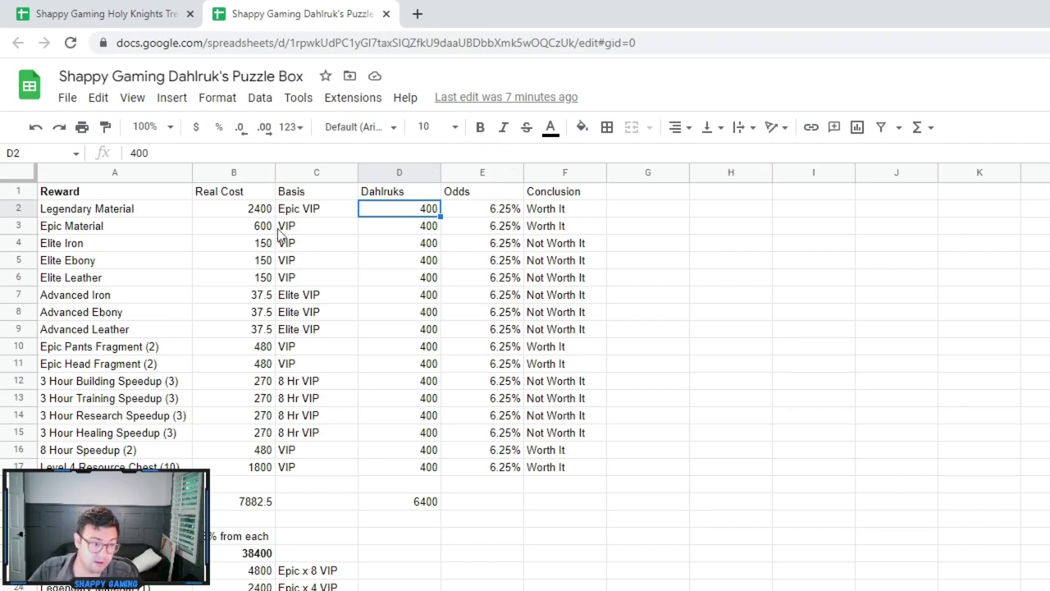
{"action": "left_click", "coordinate": [257, 210]}
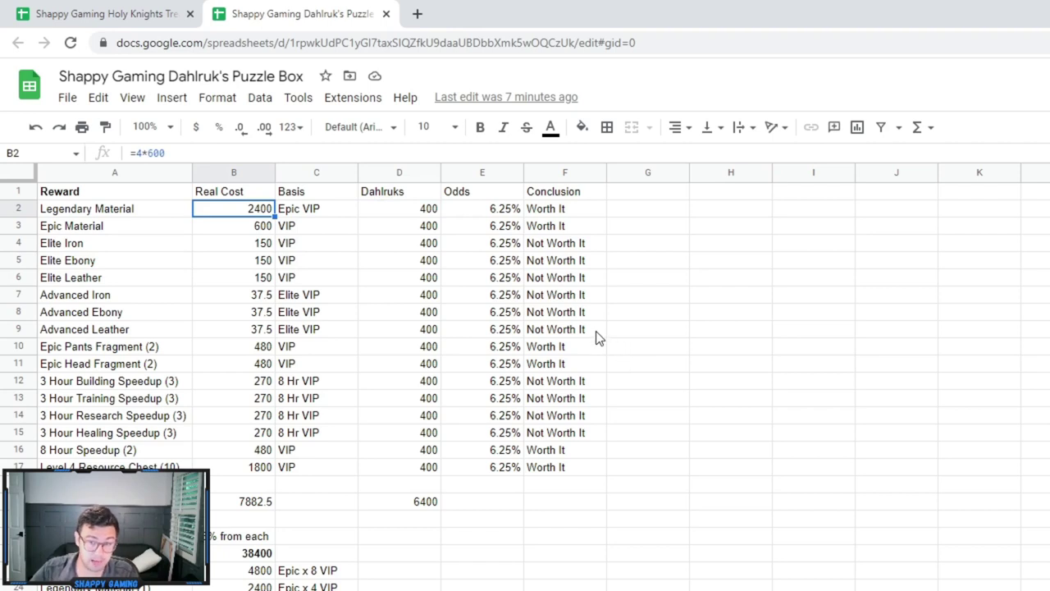
{"action": "left_click", "coordinate": [424, 351]}
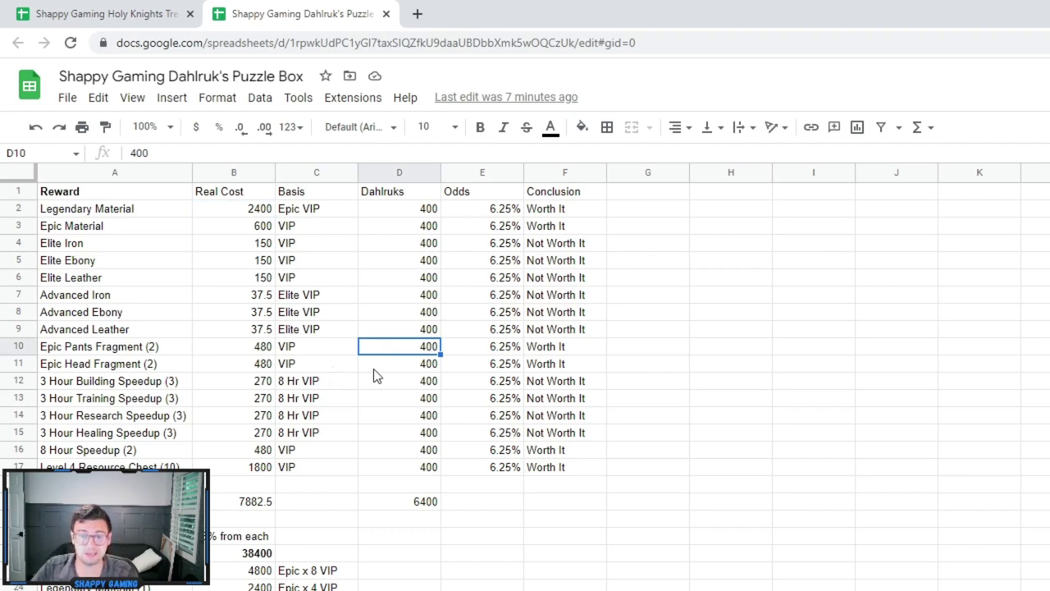
{"action": "left_click", "coordinate": [271, 369]}
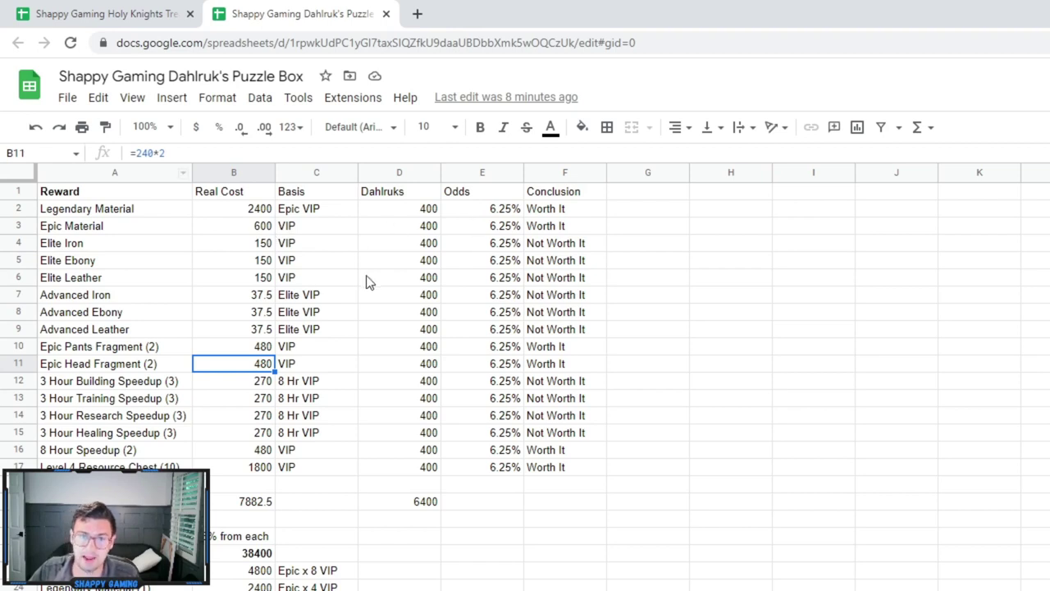
- Check the Holy Knights Treasure Breakdown sheet for comparison, and return to the Puzzle Box sheet's Level 4 Resource Chest row
{"action": "left_click", "coordinate": [107, 14]}
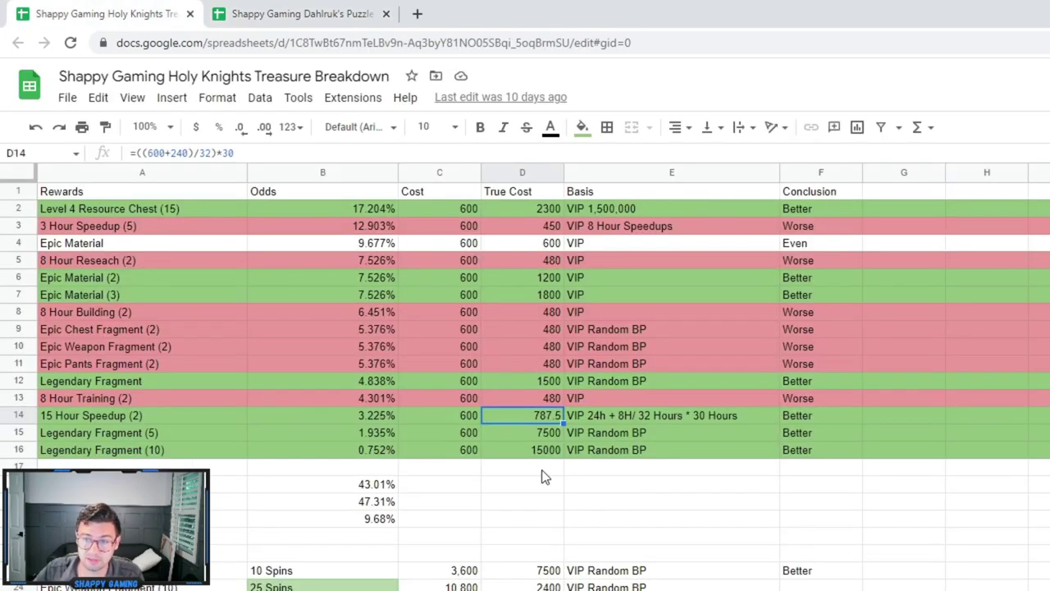
{"action": "left_click", "coordinate": [313, 10]}
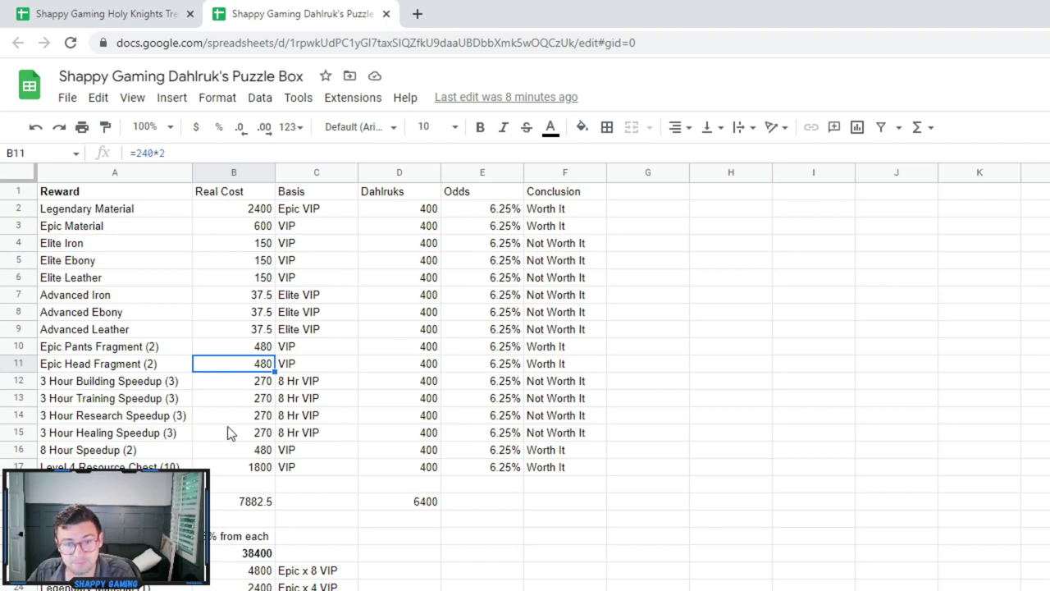
{"action": "left_click", "coordinate": [164, 466]}
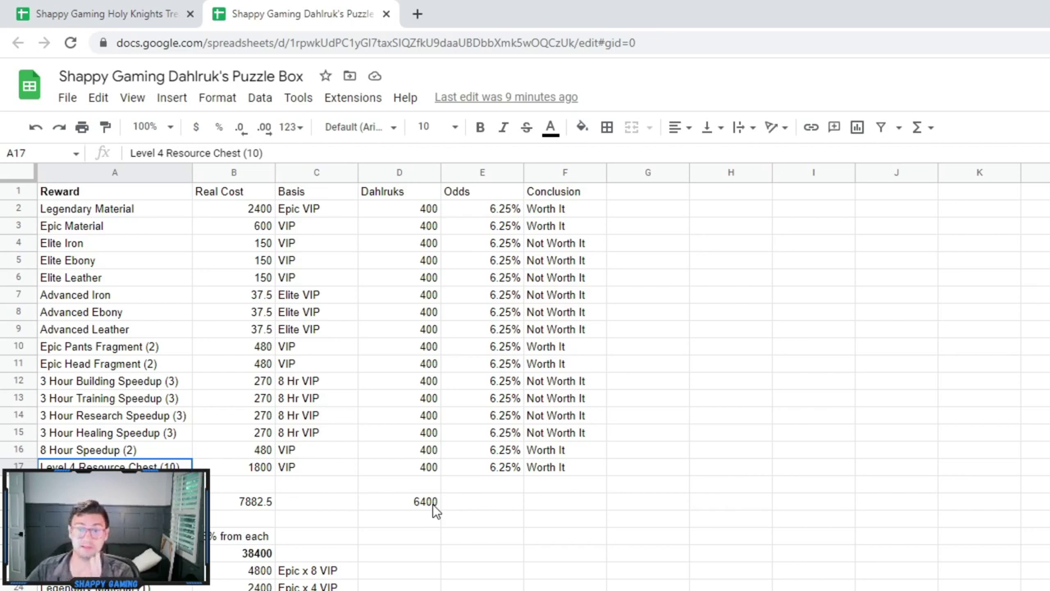
- Examine the total reward value, the Dahlruks total and the Private Collection cost breakdown below the reward table
{"action": "left_click", "coordinate": [246, 502]}
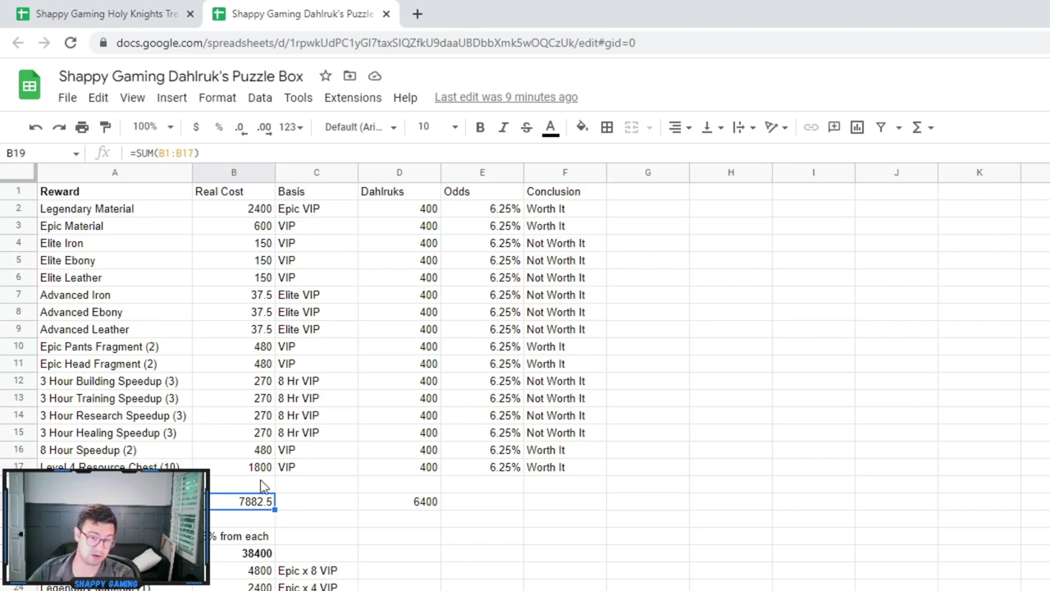
{"action": "left_click", "coordinate": [401, 519]}
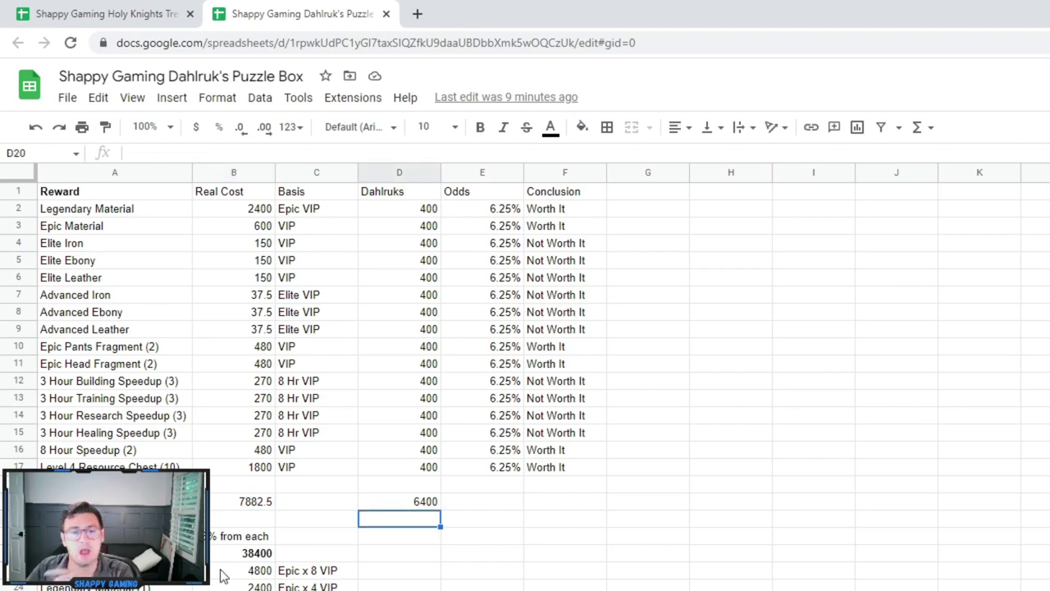
{"action": "left_click", "coordinate": [261, 553]}
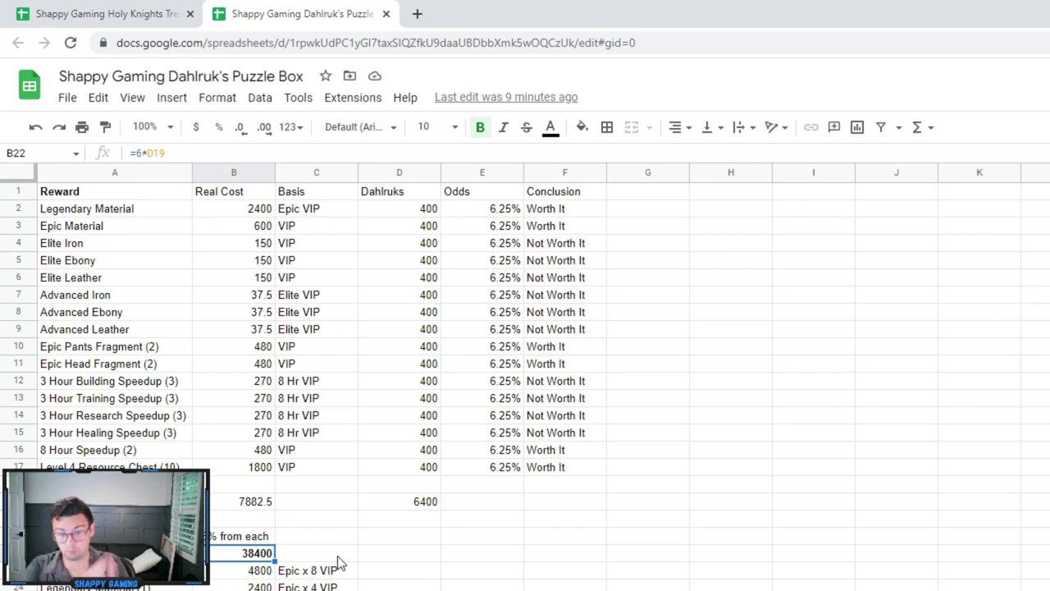
{"action": "scroll", "coordinate": [340, 563], "scroll_direction": "down", "scroll_amount": 3}
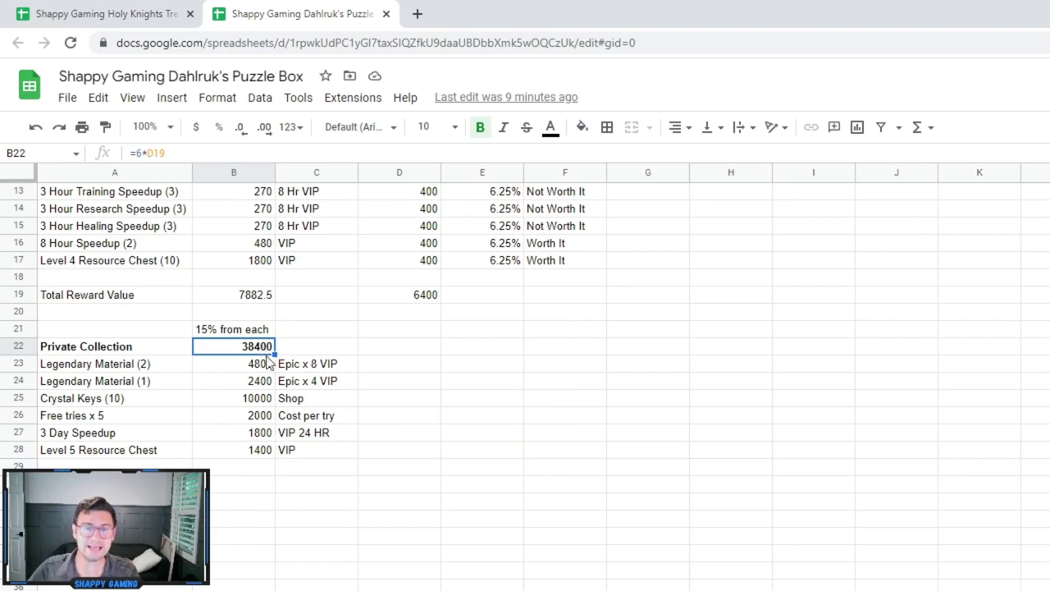
{"action": "left_click", "coordinate": [220, 333]}
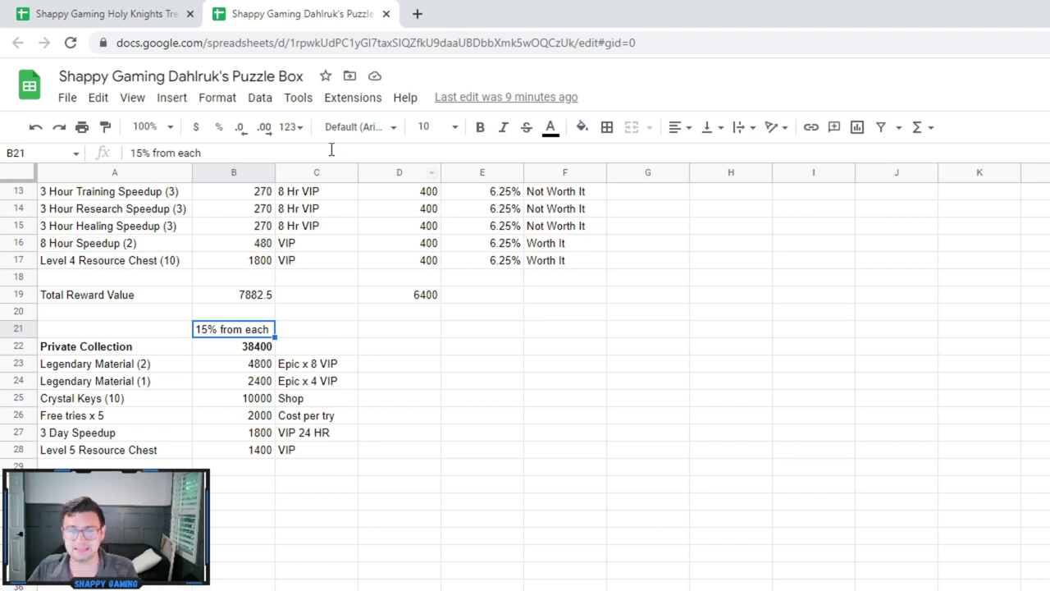
{"action": "scroll", "coordinate": [279, 315], "scroll_direction": "up", "scroll_amount": 3}
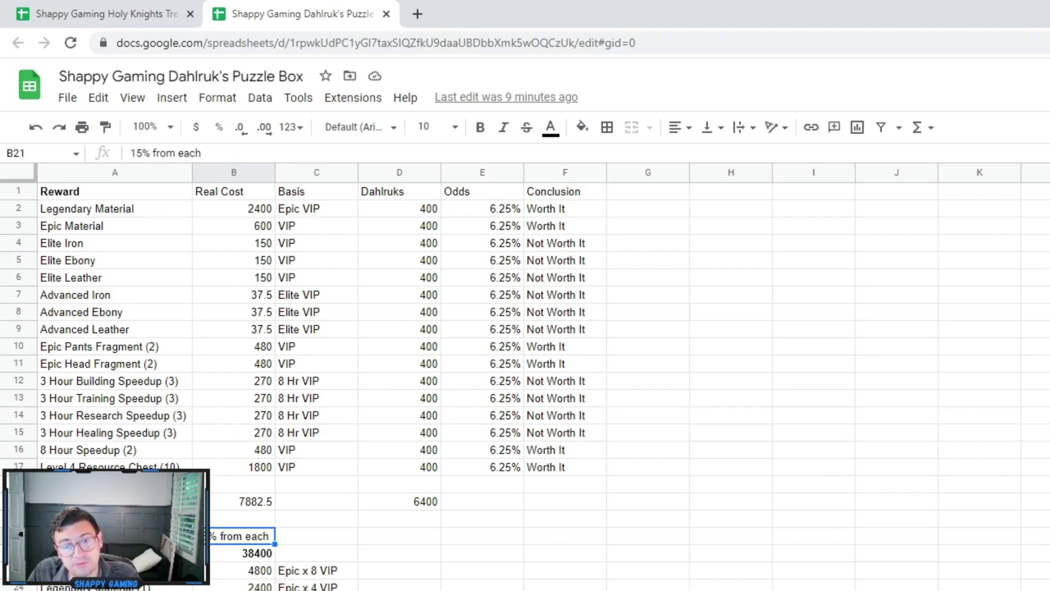
- Review the 3-hour speedup rows and Private Collection cost, and switch back to the game to read the Private Collection chances
{"action": "left_click", "coordinate": [137, 386]}
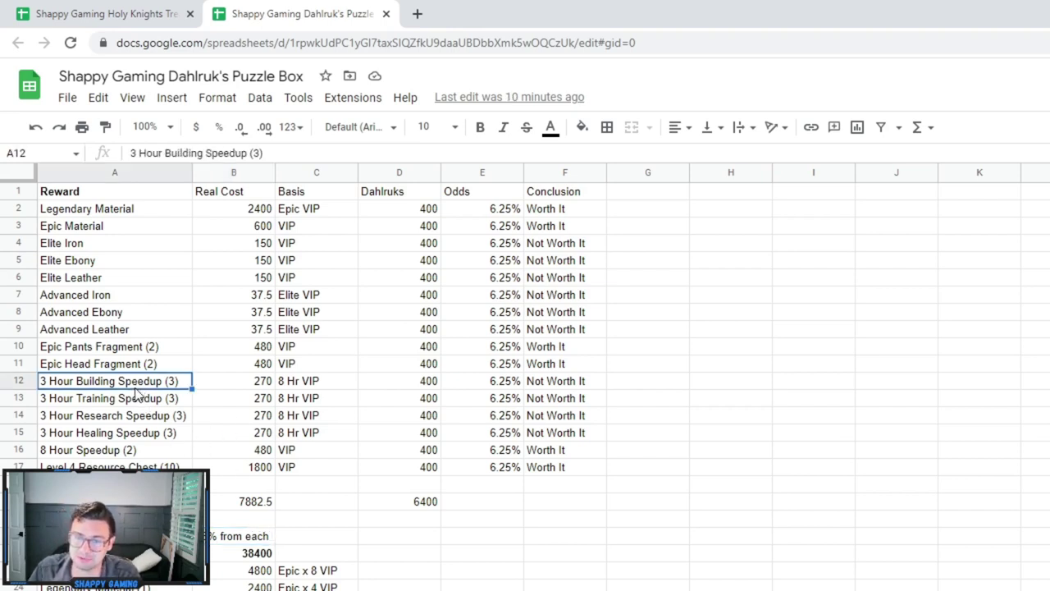
{"action": "left_click", "coordinate": [122, 420]}
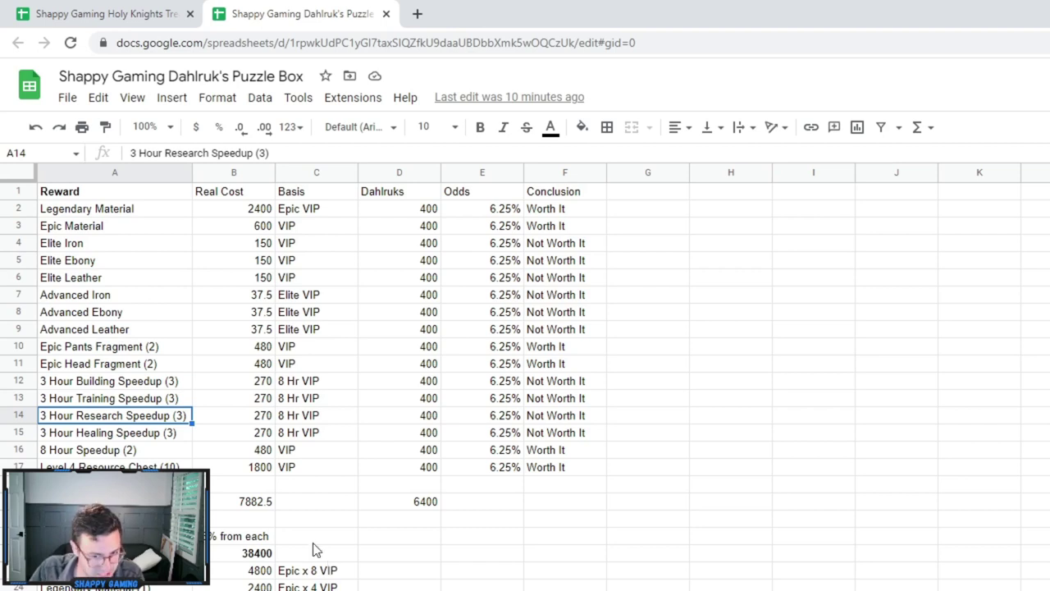
{"action": "left_click", "coordinate": [237, 553]}
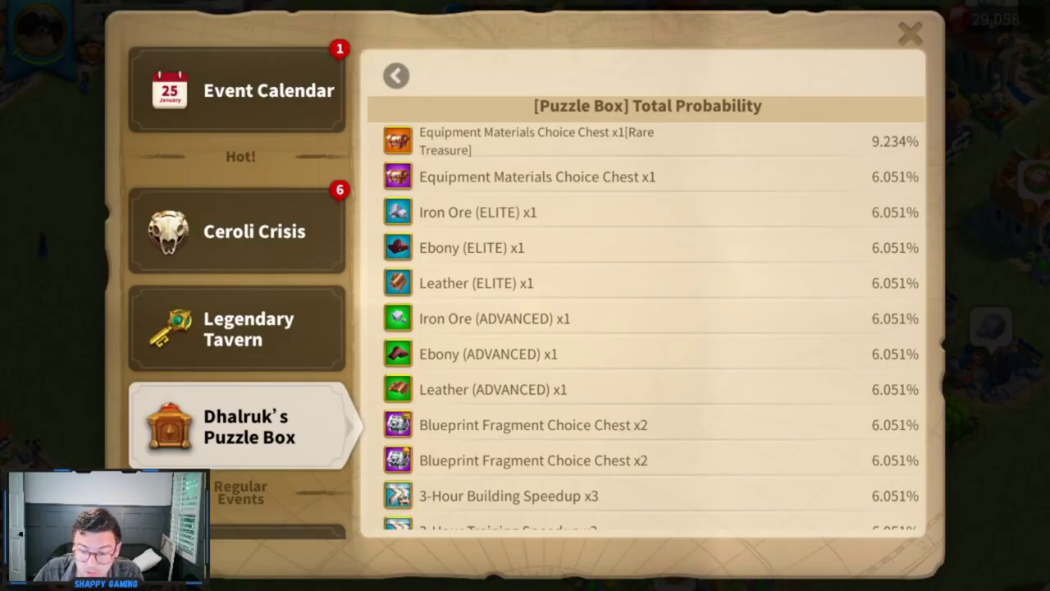
{"action": "scroll", "coordinate": [634, 364], "scroll_direction": "down", "scroll_amount": 5}
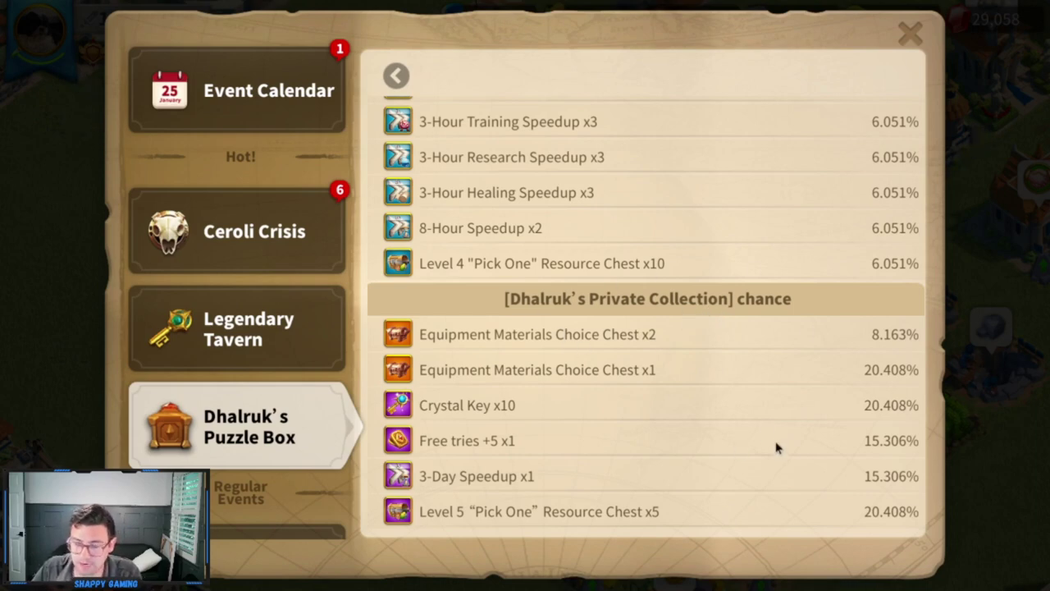
- Close the event window and collect the pending resources from the city's production buildings
{"action": "left_click", "coordinate": [910, 33]}
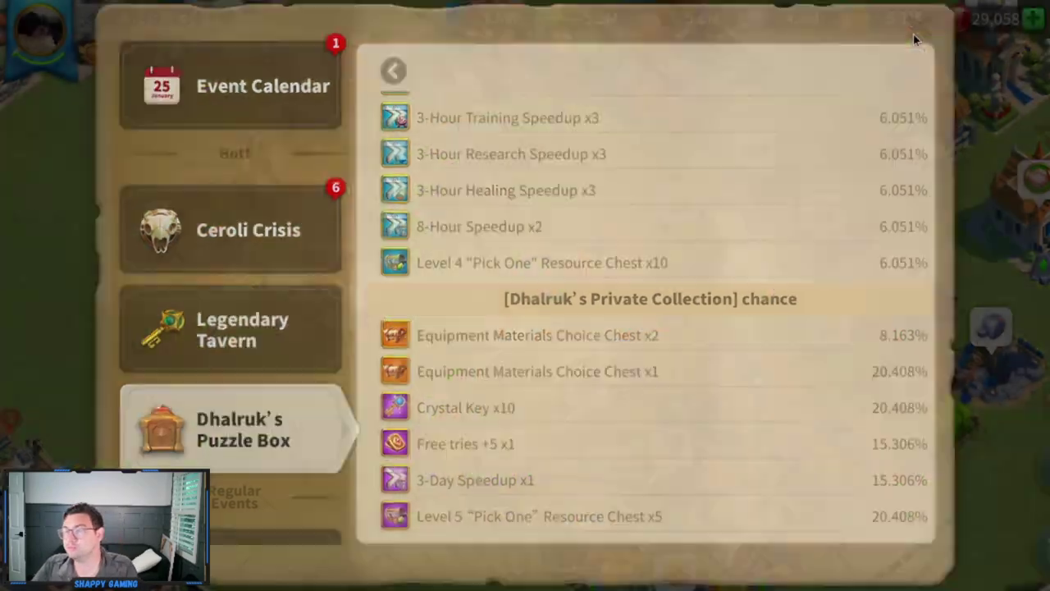
{"action": "left_click", "coordinate": [586, 385]}
{"action": "left_click", "coordinate": [504, 445]}
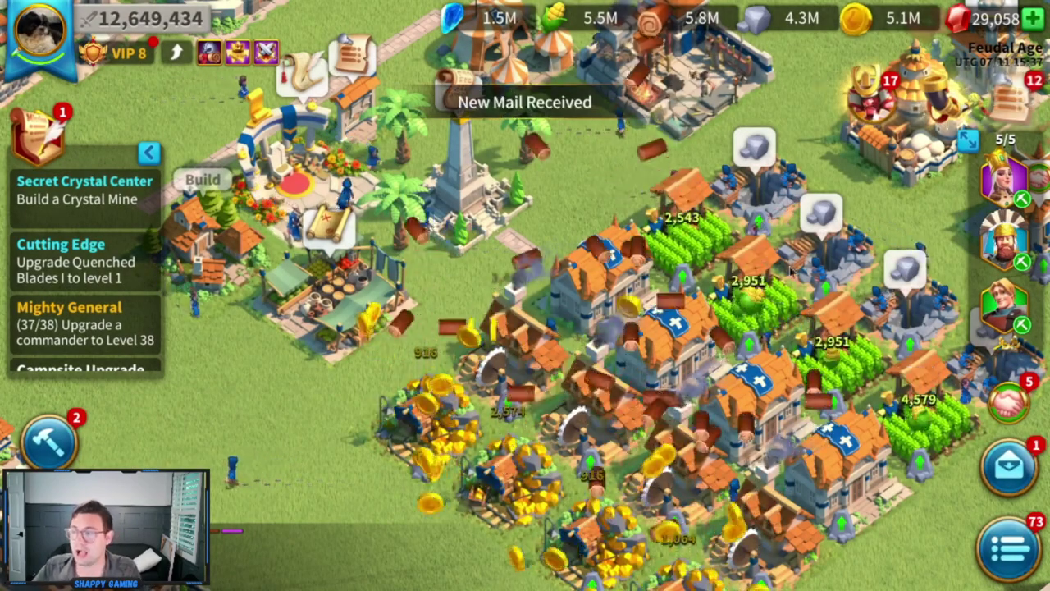
{"action": "left_click", "coordinate": [745, 266]}
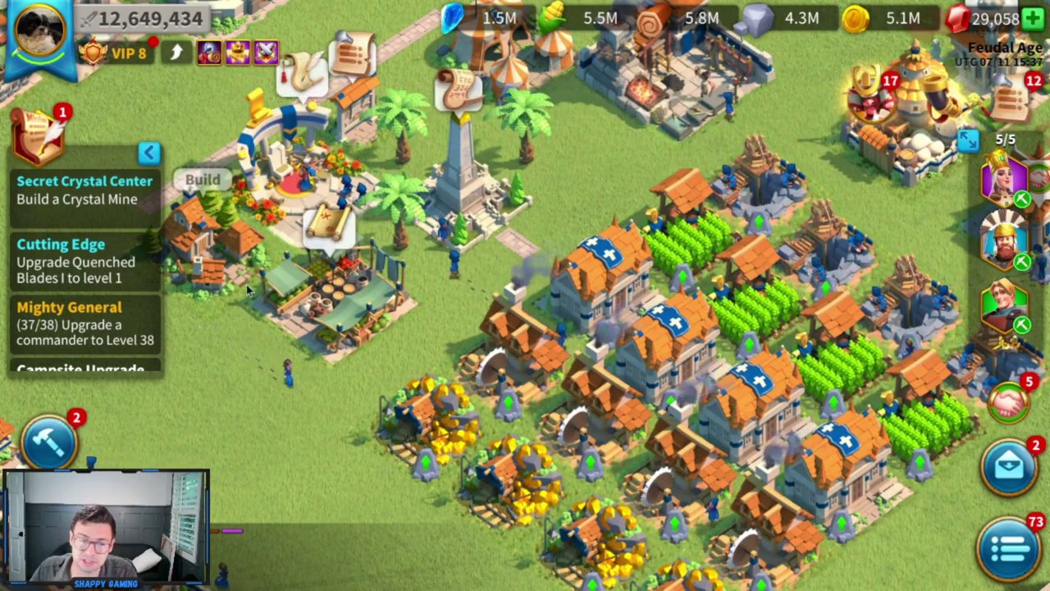
- Reopen the Dhalruk's Puzzle Box event and purchase 16 Mechanisms, one singly and the rest in batches of five
{"action": "left_click", "coordinate": [1021, 100]}
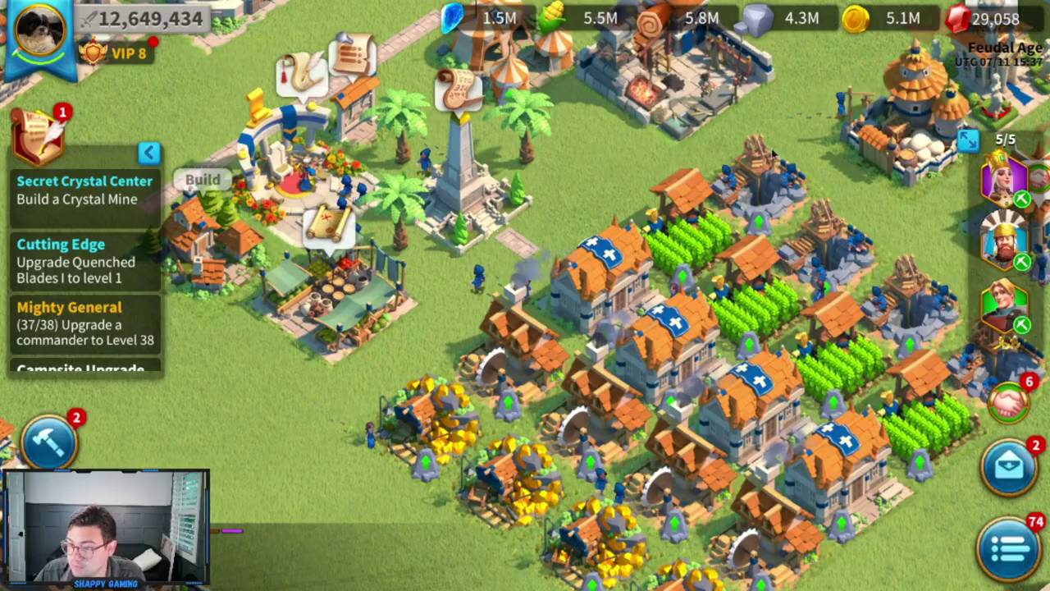
{"action": "left_click", "coordinate": [254, 431]}
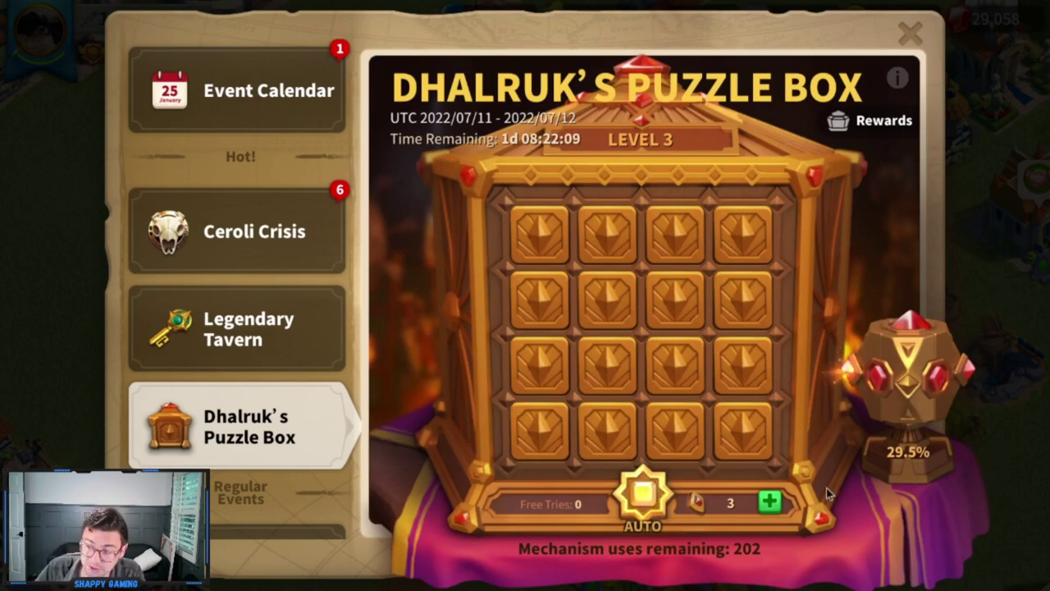
{"action": "left_click", "coordinate": [778, 509]}
{"action": "left_click", "coordinate": [648, 365]}
{"action": "left_click", "coordinate": [460, 352]}
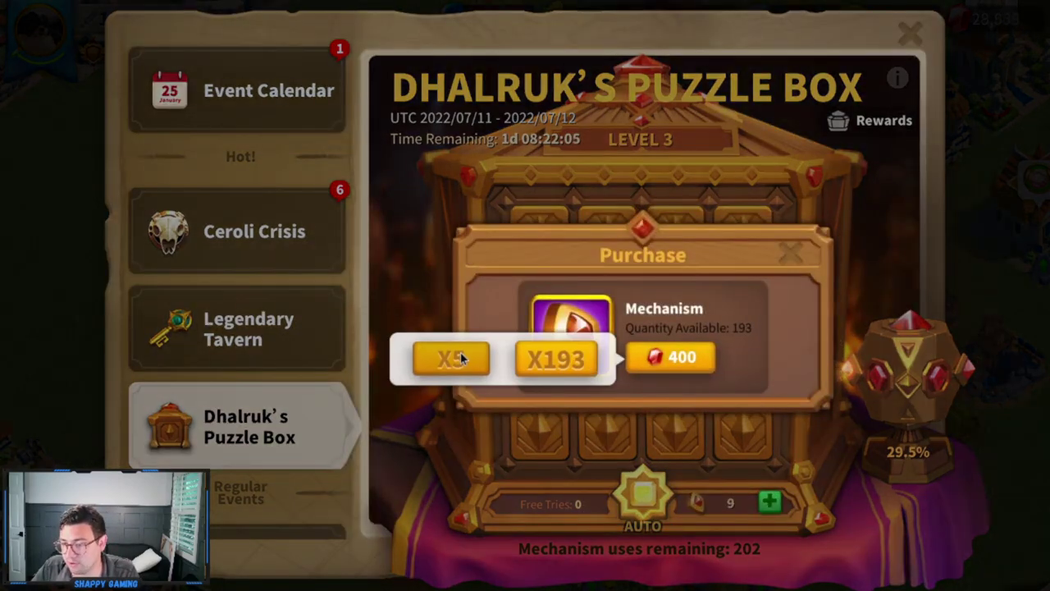
{"action": "left_click", "coordinate": [461, 353]}
{"action": "left_click", "coordinate": [460, 353]}
{"action": "left_click", "coordinate": [791, 252]}
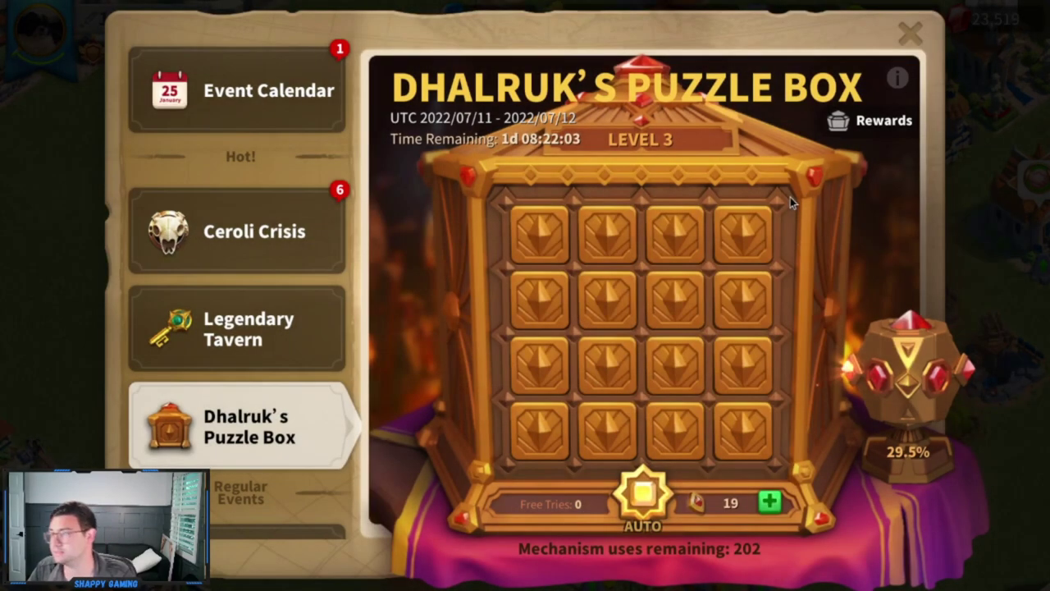
- Auto-open the puzzle boxes on level 3, dismiss the treasure summary, and start auto-opening level 4
{"action": "left_click", "coordinate": [643, 491]}
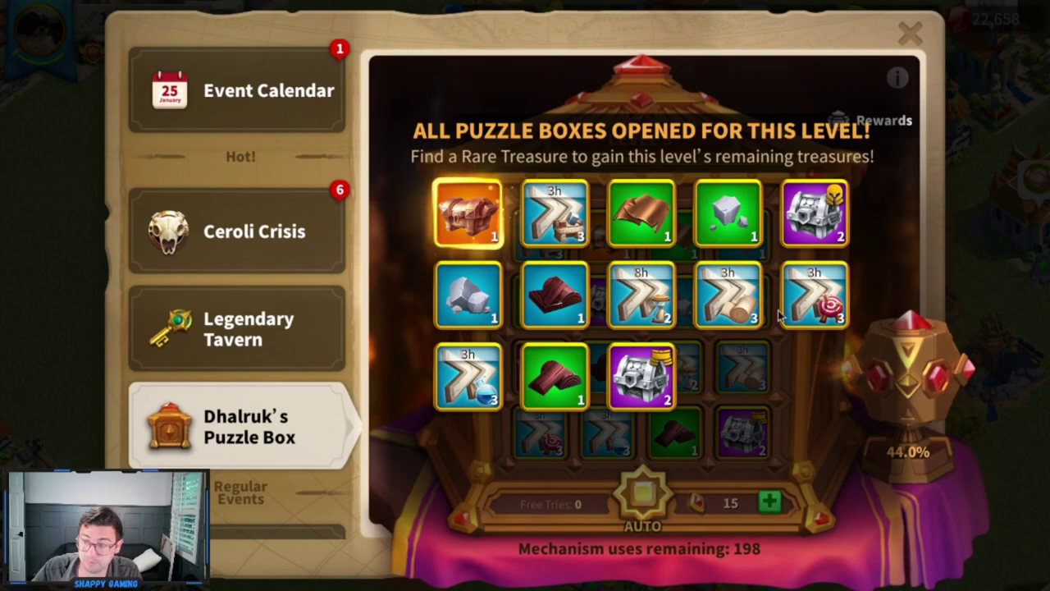
{"action": "left_click", "coordinate": [896, 410]}
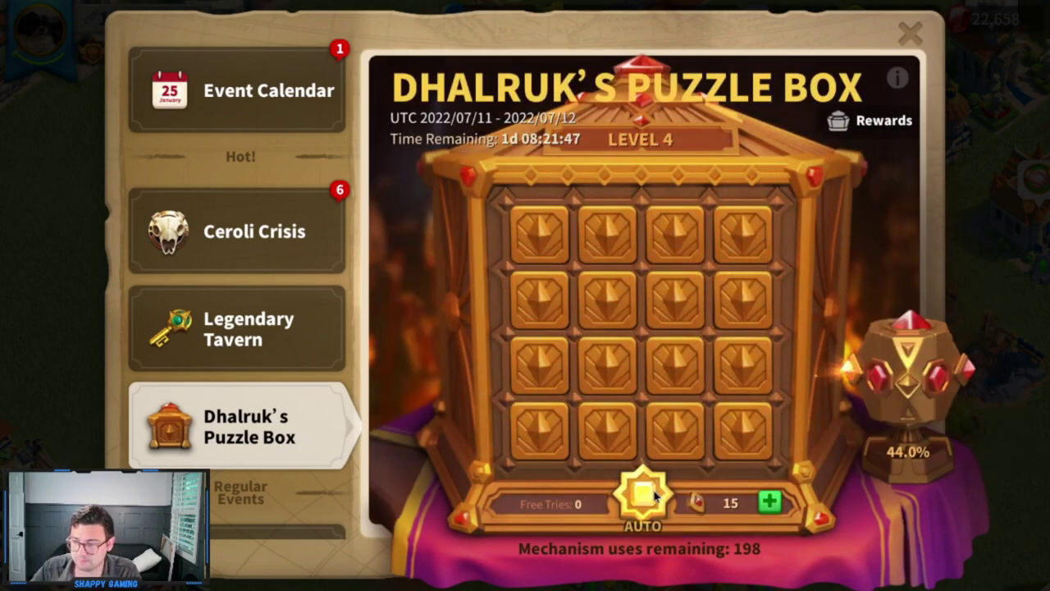
{"action": "left_click", "coordinate": [640, 492]}
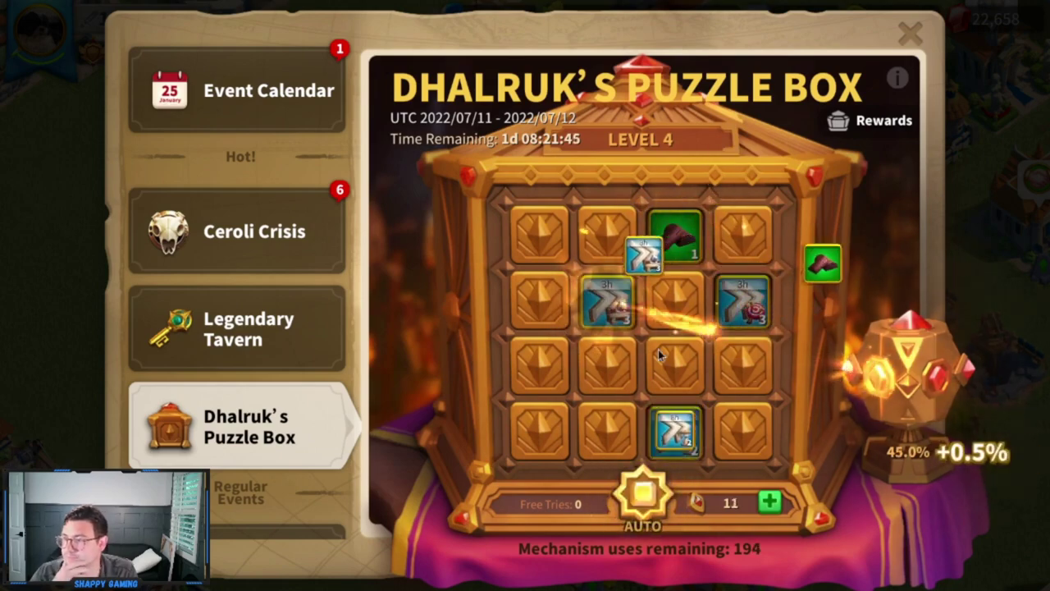